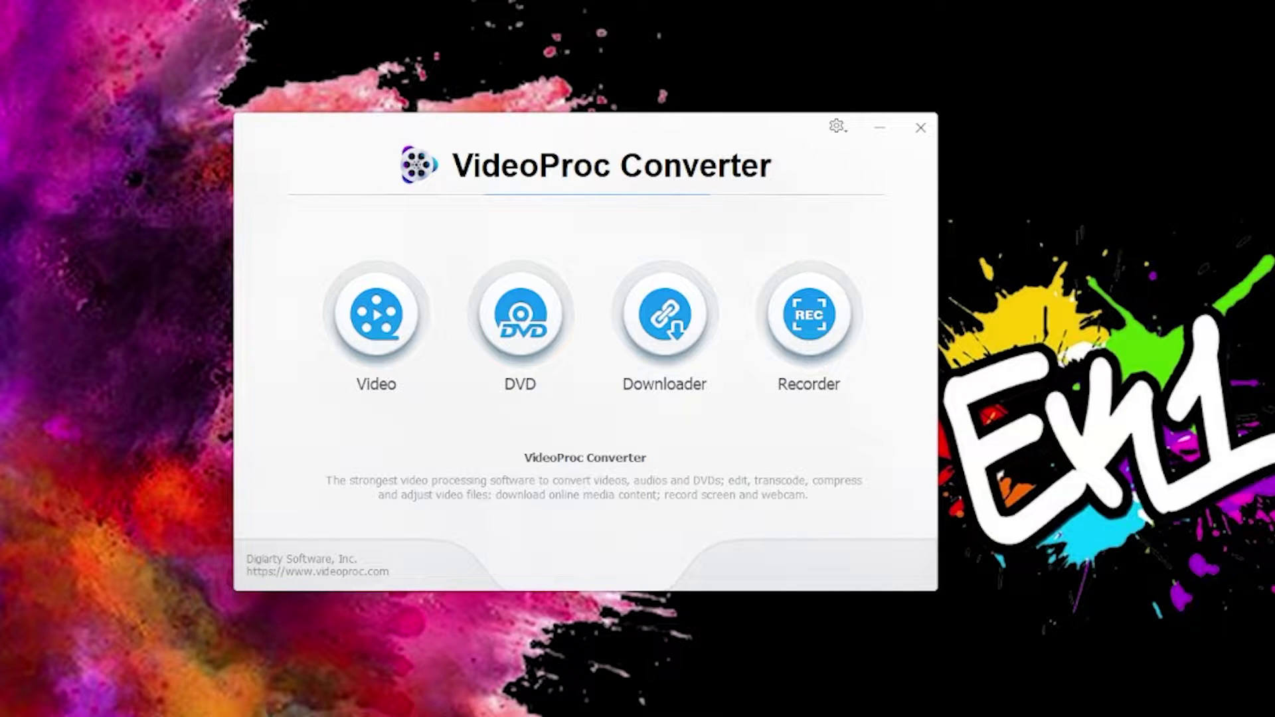
Open the Video conversion workspace and view the Hardware Acceleration Engine details
left_click(376, 313)
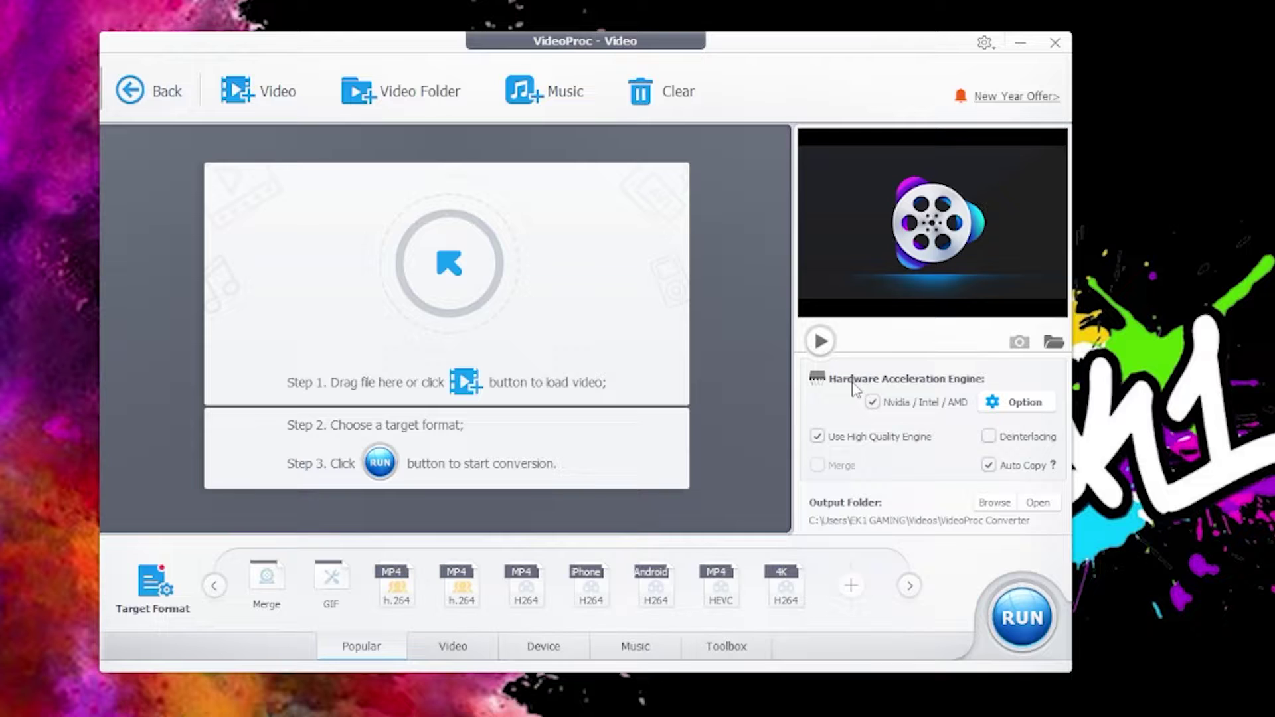
left_click(1015, 401)
Close the hardware info and choose GIF as the output from the Toolbox
left_click(970, 98)
left_click(735, 654)
left_click(607, 591)
Load the first Destiny 2 recording into the file list
left_click(287, 97)
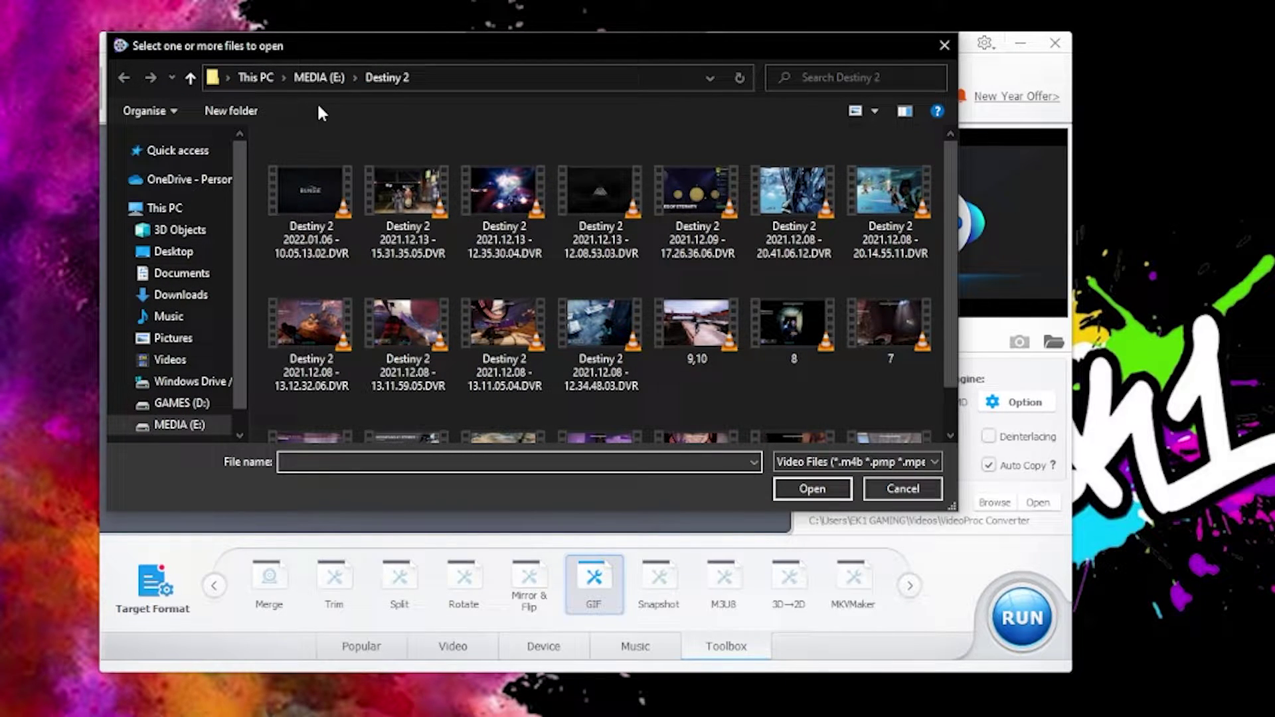
left_click(317, 194)
double_click(317, 194)
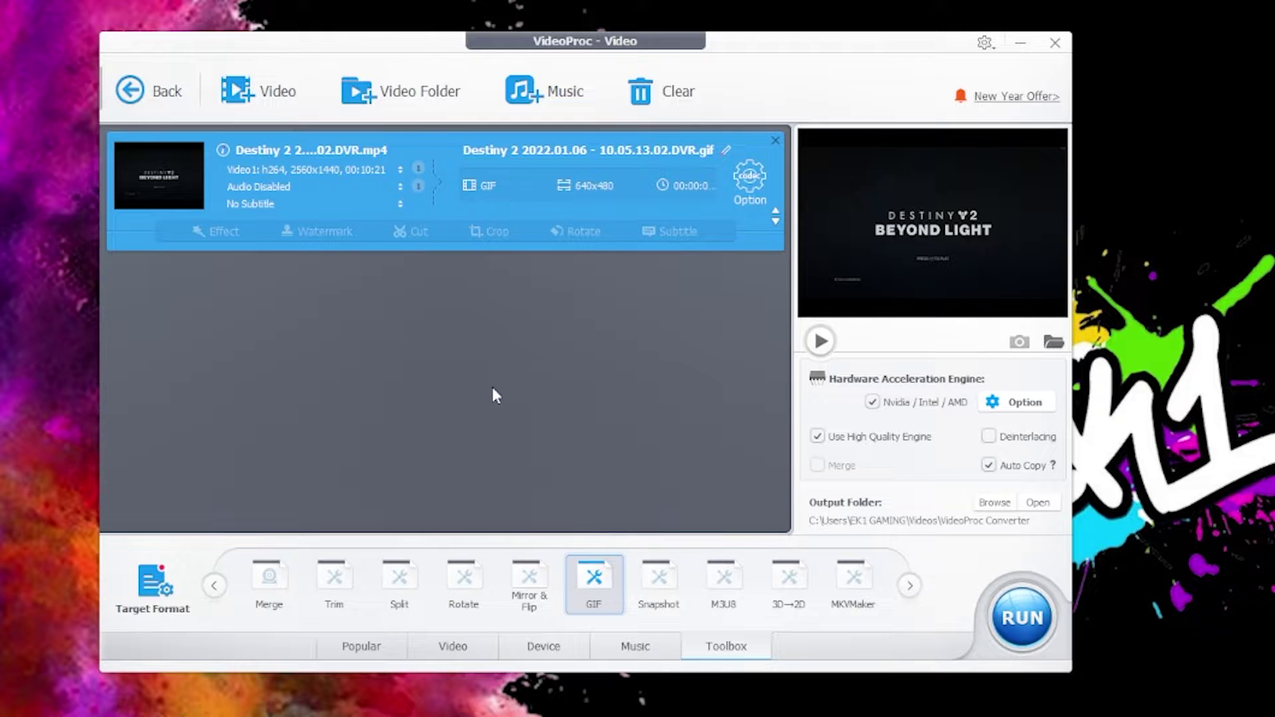
Open the Video to GIF settings, try the trim markers, and reset the start to 00:00:01
mouse_move(594, 593)
double_click(603, 586)
mouse_move(324, 455)
left_mouse_down()
mouse_move(596, 456)
mouse_move(320, 457)
left_mouse_up()
left_click(215, 467)
left_click_drag(316, 480, 470, 484)
left_click_drag(610, 471, 613, 471)
left_click_drag(470, 484, 259, 475)
left_click(307, 559)
Play the preview near the clip's end, pausing around 00:10:02
left_click_drag(322, 452, 593, 456)
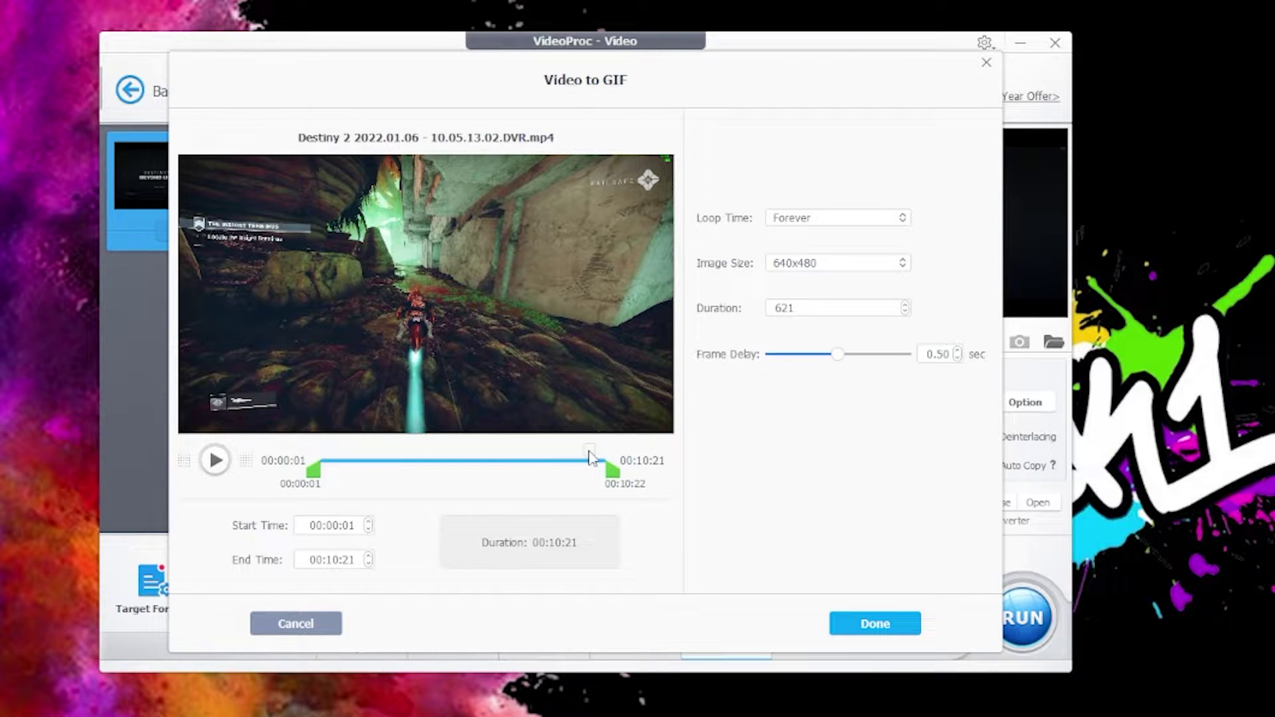
left_click(214, 459)
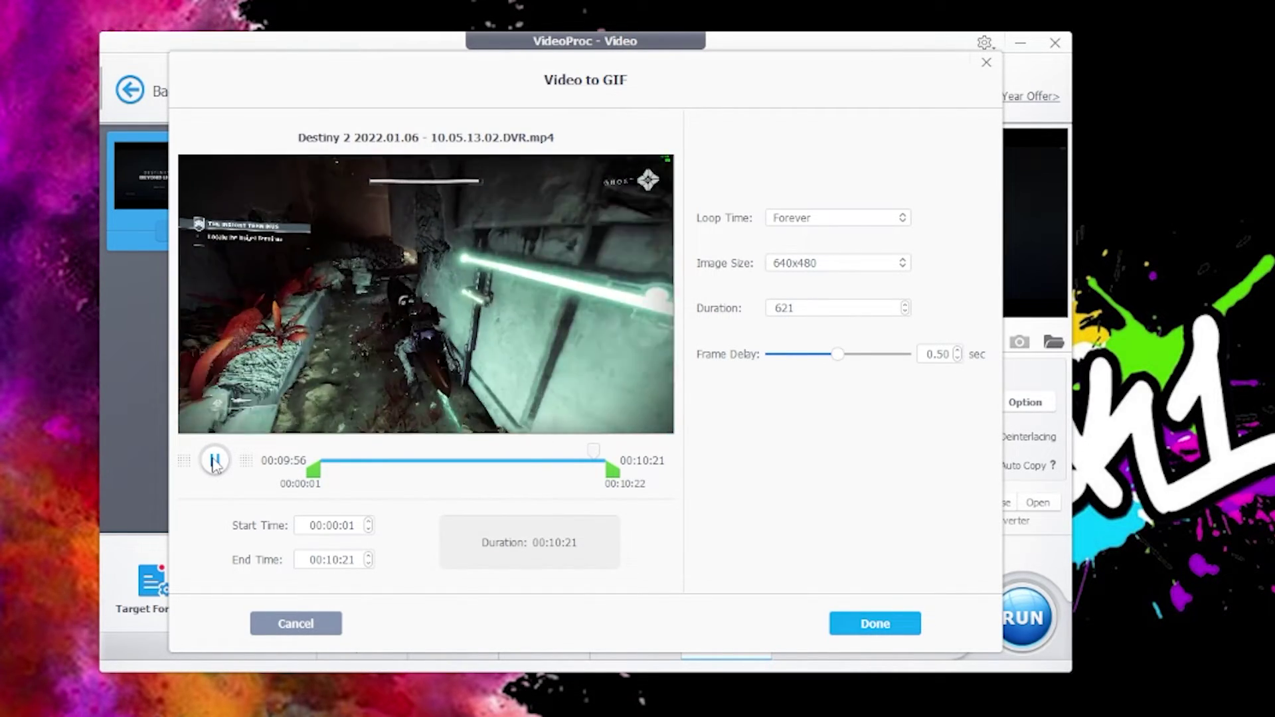
left_click(214, 461)
left_click(215, 461)
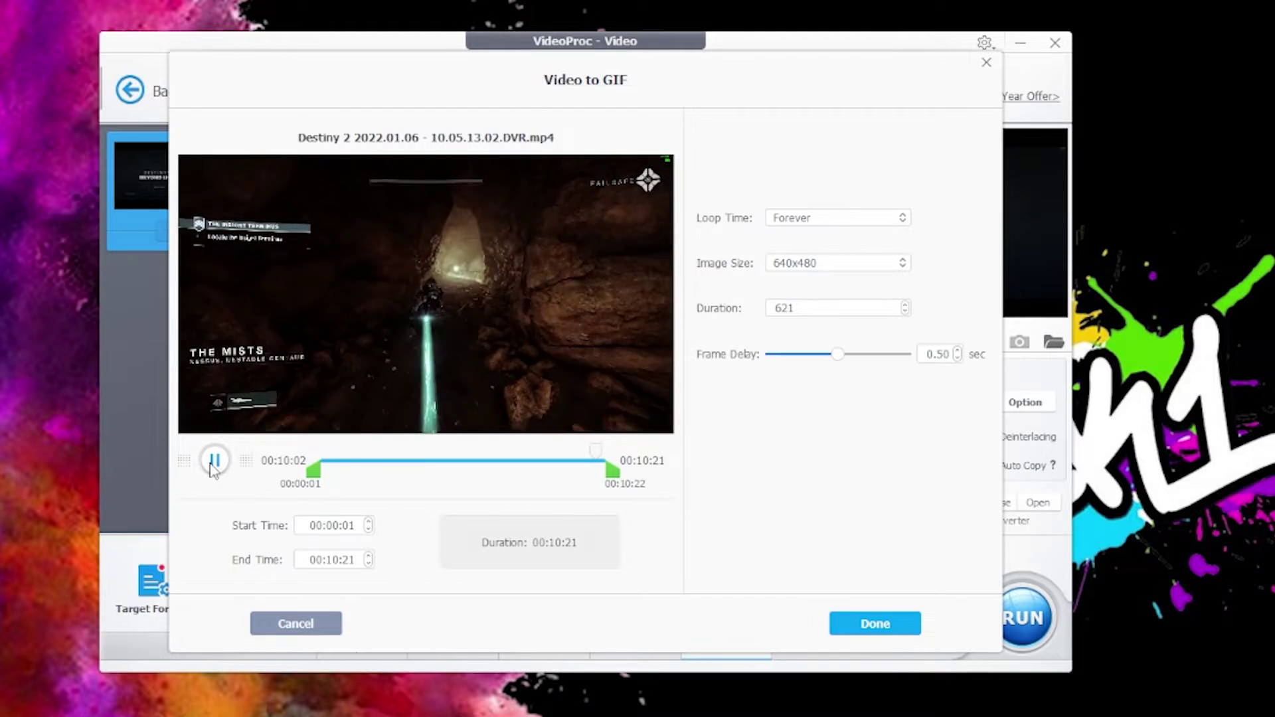
left_click(213, 465)
Set the GIF start time to 00:10:00
left_click_drag(317, 472, 590, 485)
left_click(337, 527)
type("01")
left_click(369, 521)
left_click(344, 526)
type("00")
left_click(335, 525)
left_click(369, 522)
Preview the trimmed clip and pull the end time in to 00:10:07
left_click(215, 460)
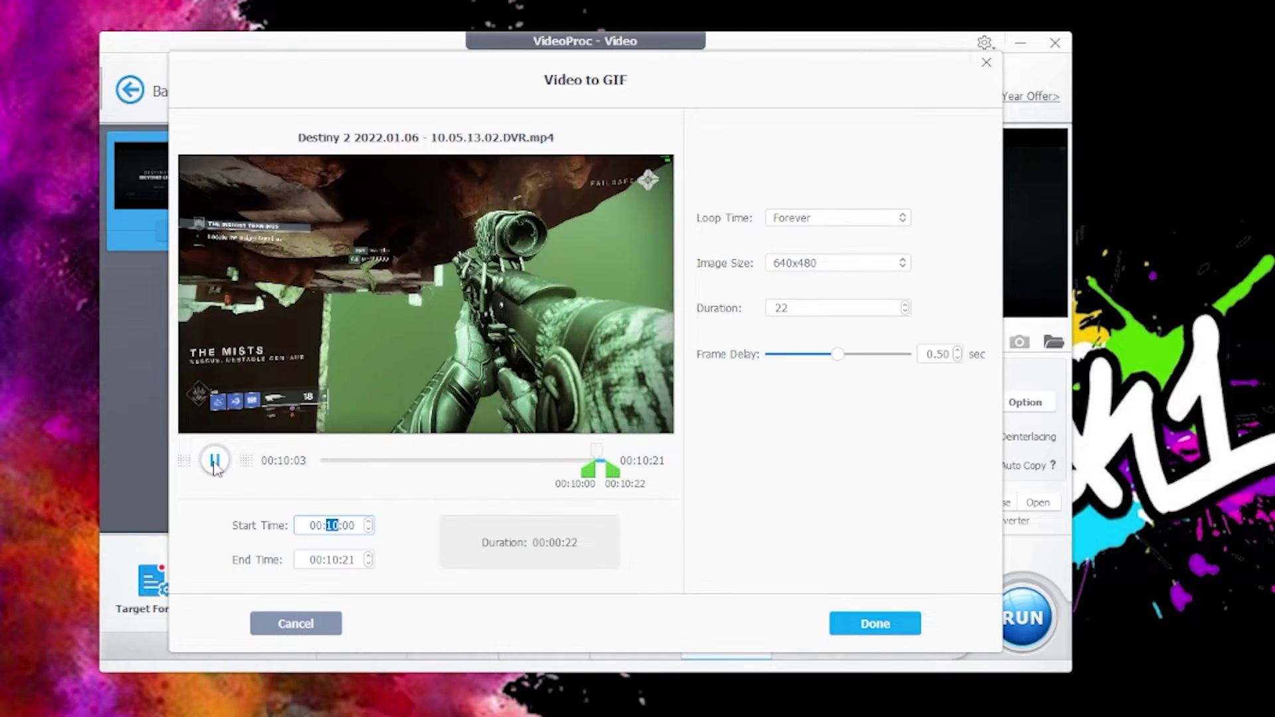
left_click(214, 461)
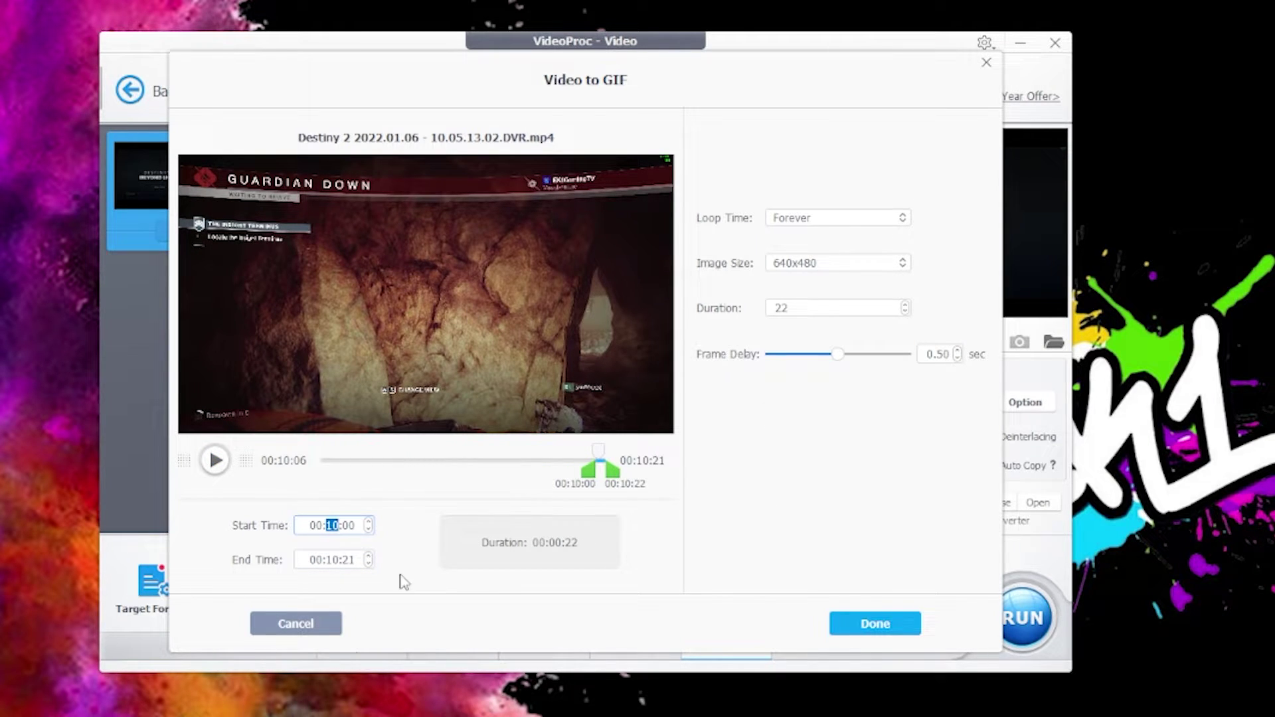
left_click_drag(614, 476, 607, 482)
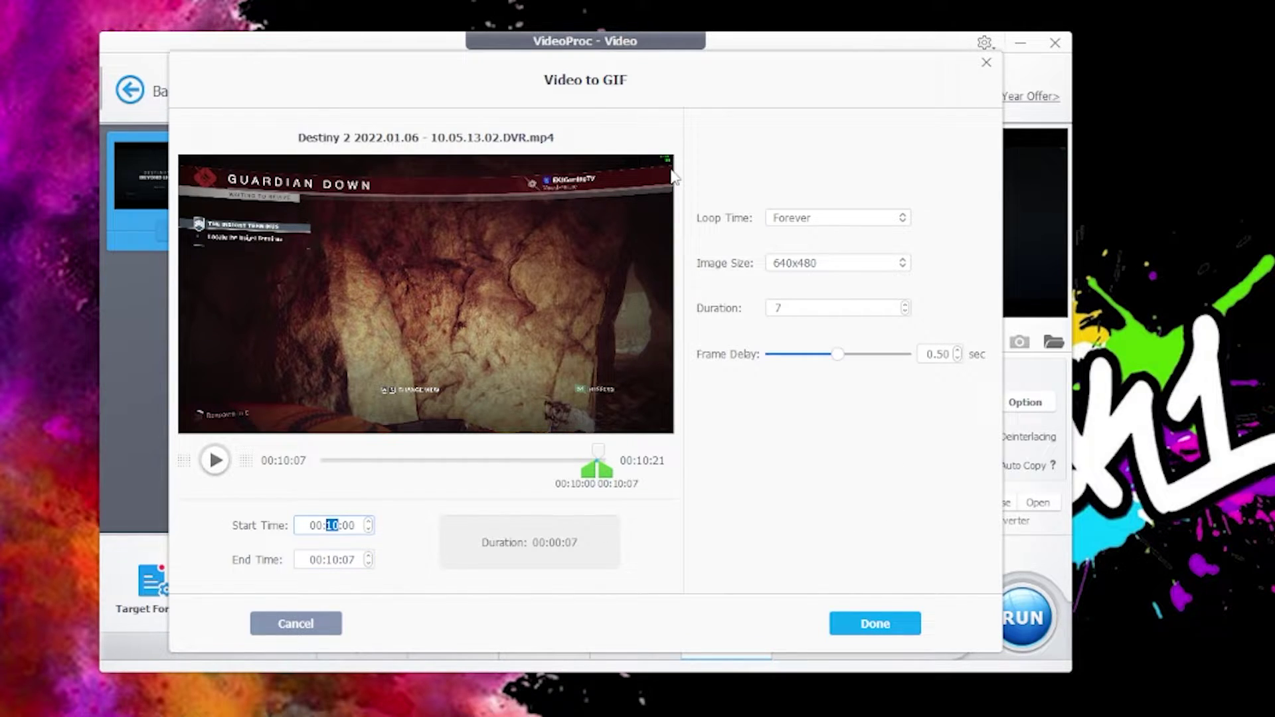
Keep the GIF Loop Time set to Forever
left_click(800, 219)
left_click(830, 164)
left_click(809, 217)
left_click(809, 218)
left_click(814, 221)
left_click(816, 239)
Set the GIF image size to 720x480
left_click(822, 262)
left_click(823, 277)
left_click(799, 264)
left_click(800, 352)
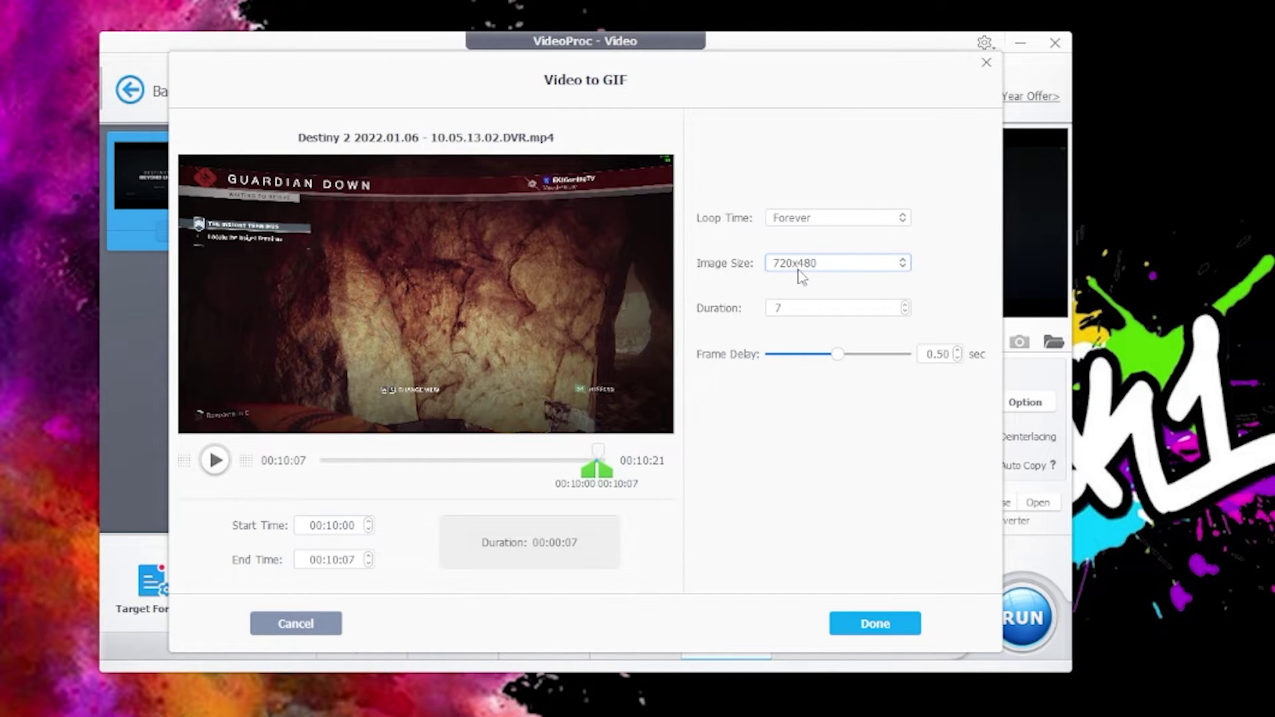
left_click(846, 263)
left_click(846, 261)
left_click(810, 263)
left_click(817, 354)
Lower the frame delay to about 0.32 seconds and apply the GIF settings
left_click(793, 307)
left_click(364, 561)
left_click_drag(838, 354, 948, 369)
left_click_drag(906, 357, 838, 355)
left_click(797, 361)
left_click_drag(800, 362, 811, 360)
left_click(889, 625)
Convert the clip and check the 720x404 GIF files' dimensions and sizes in Explorer
left_click(1026, 619)
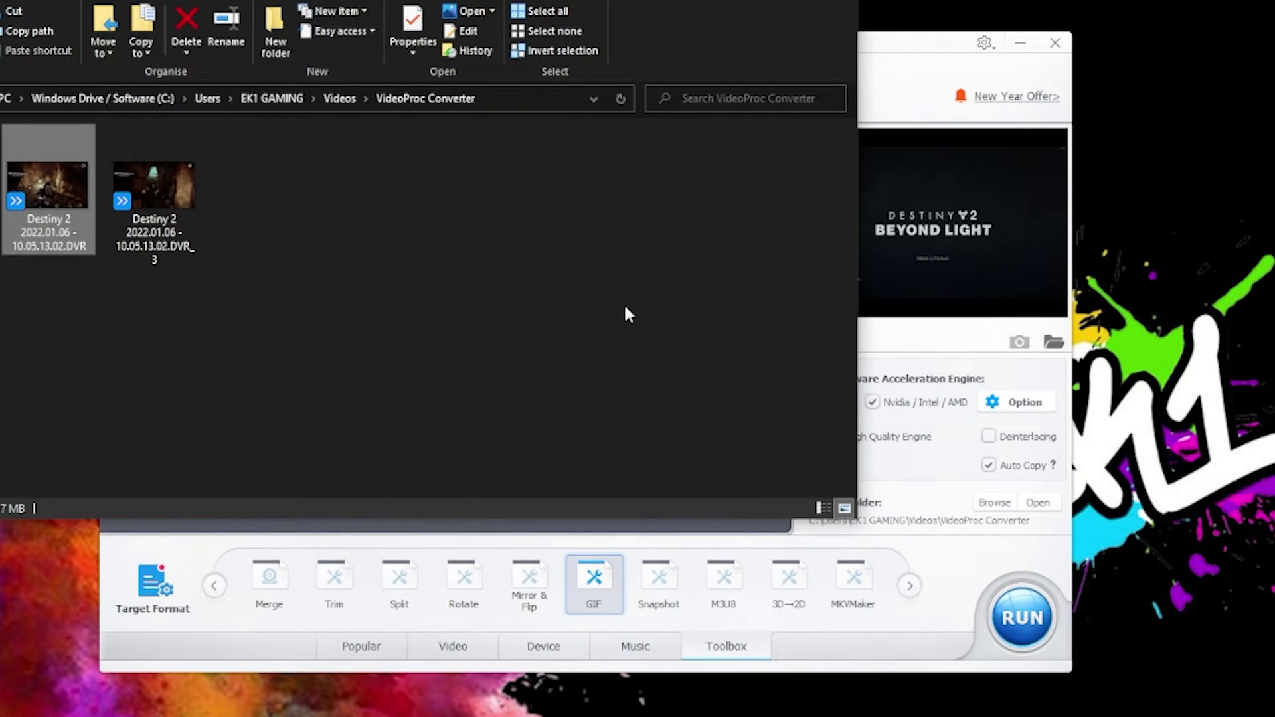
mouse_move(170, 200)
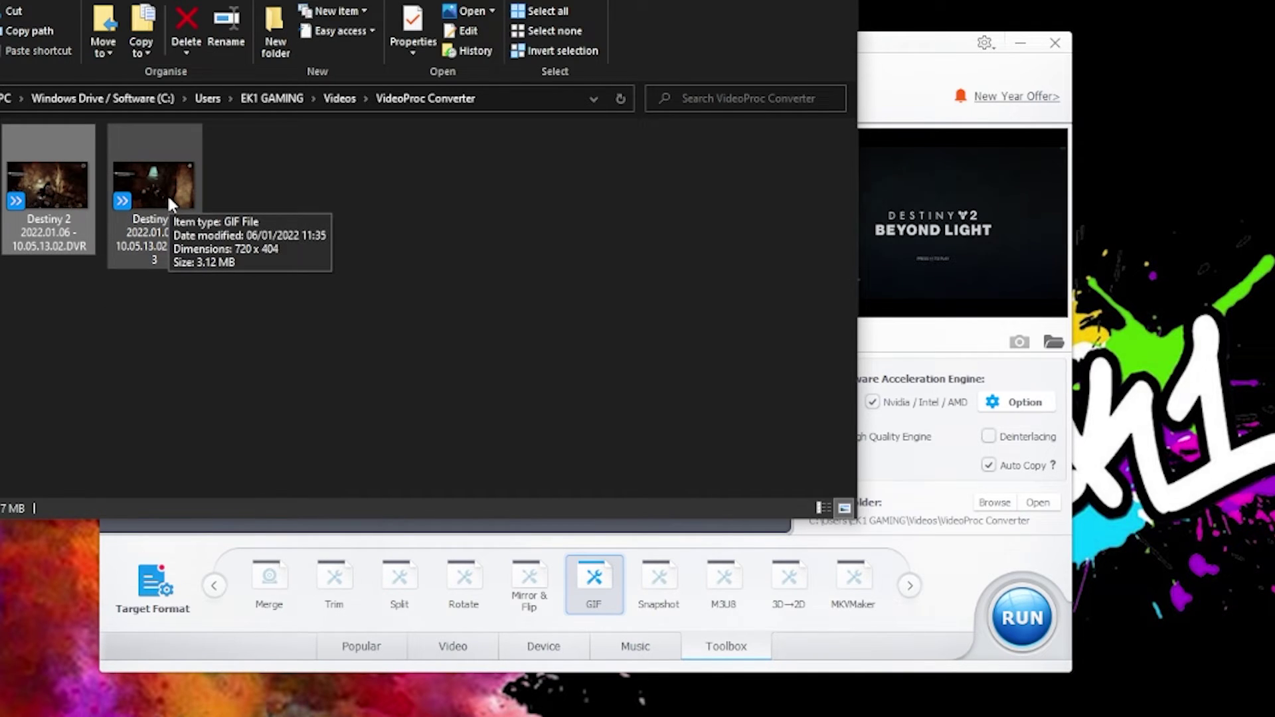
mouse_move(64, 197)
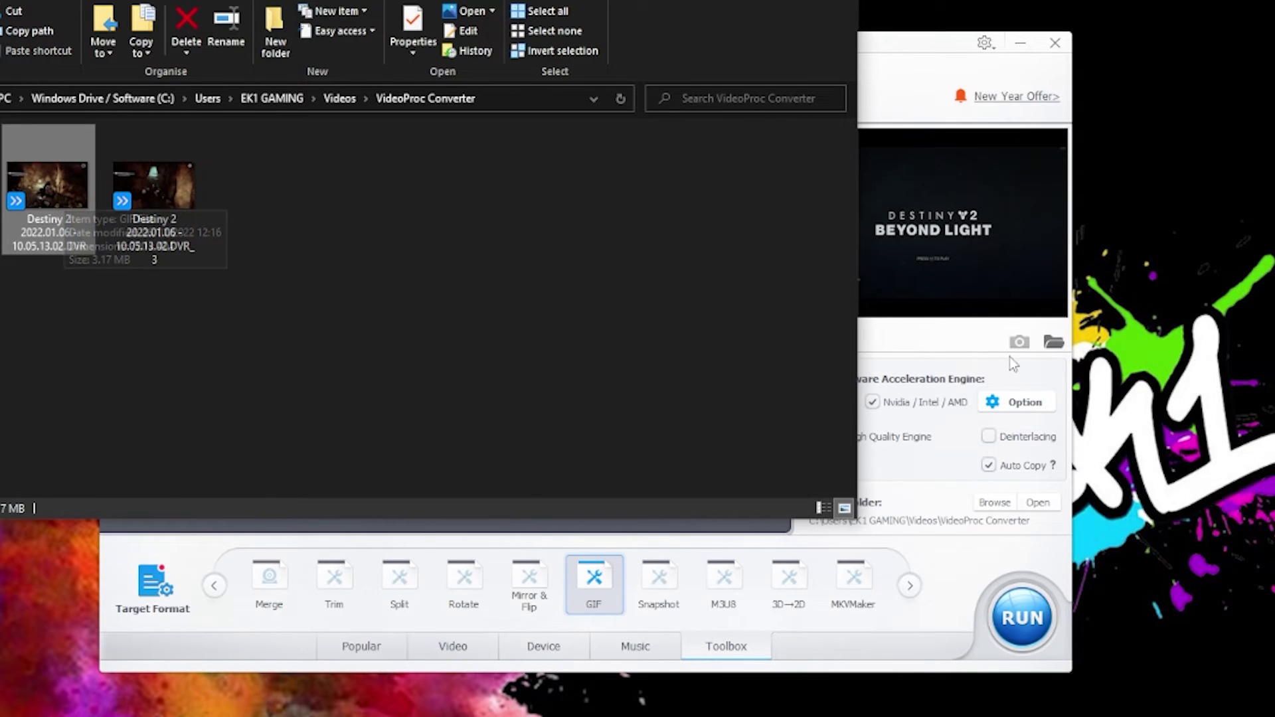
Re-export the clip as a GIF keeping the original image size
left_click(926, 59)
left_click(597, 593)
left_click(838, 264)
left_click(825, 281)
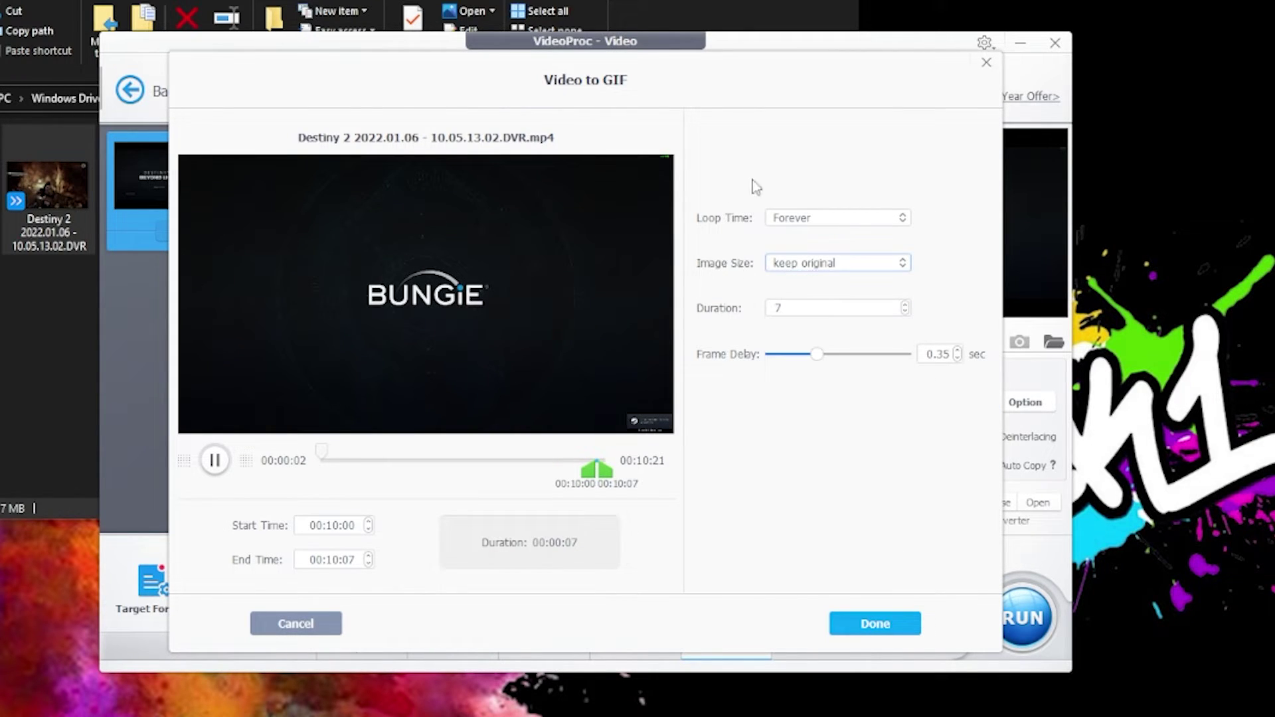
left_click(893, 626)
left_click(1022, 618)
Compare the DVR_2 GIF (2560x1440, 34.7 MB) with the 3.17 MB 720x404 GIF
left_click(96, 338)
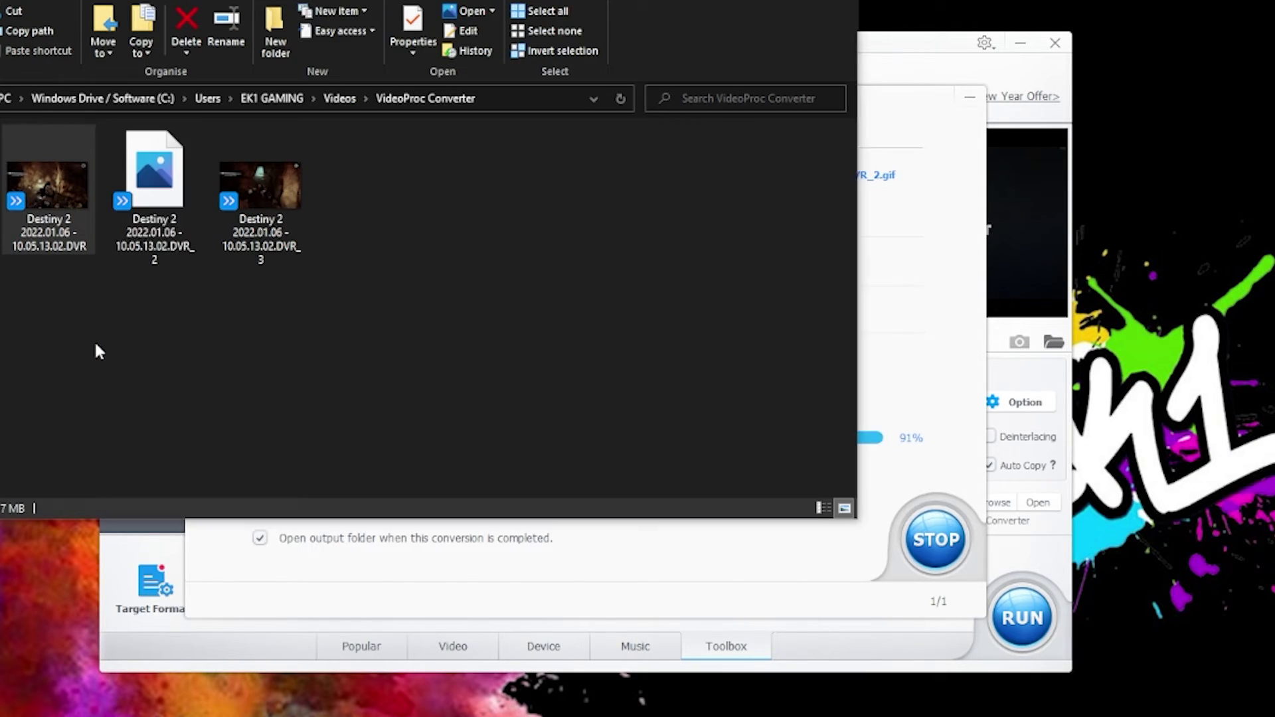
left_click(163, 180)
mouse_move(171, 215)
mouse_move(43, 194)
mouse_move(181, 178)
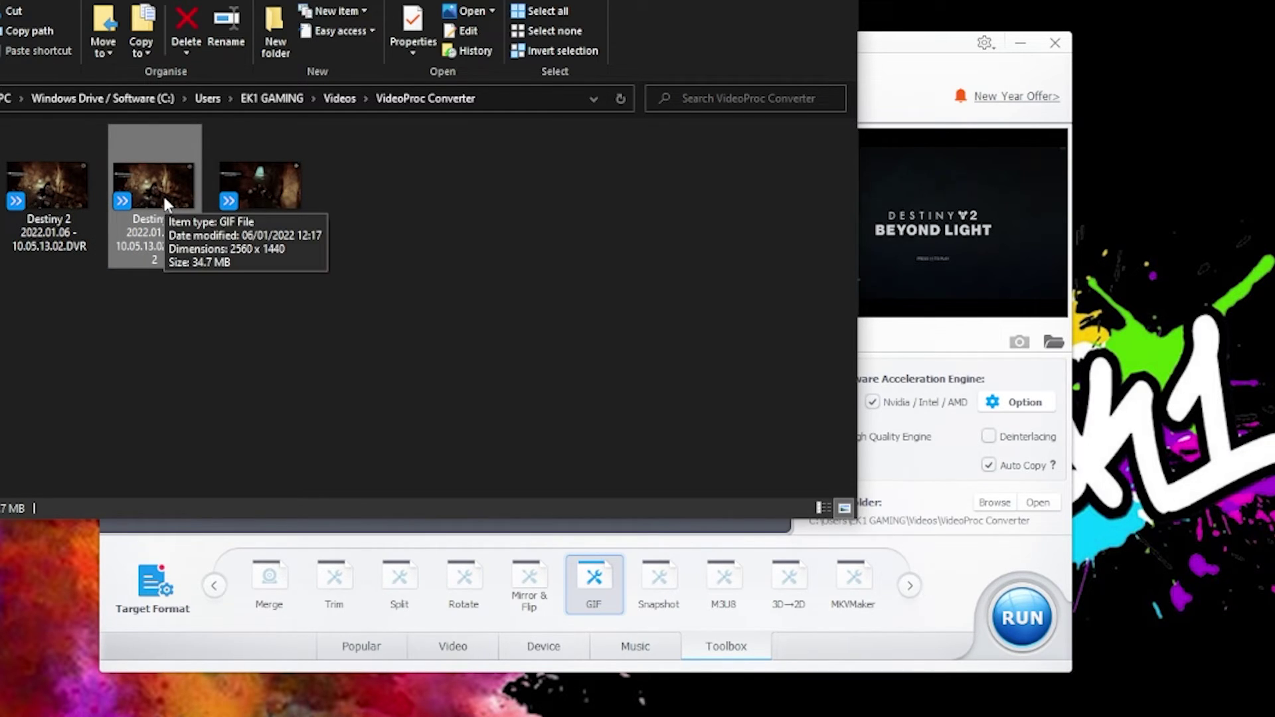
View the original-size GIF, then open the 720x404 GIF
double_click(164, 197)
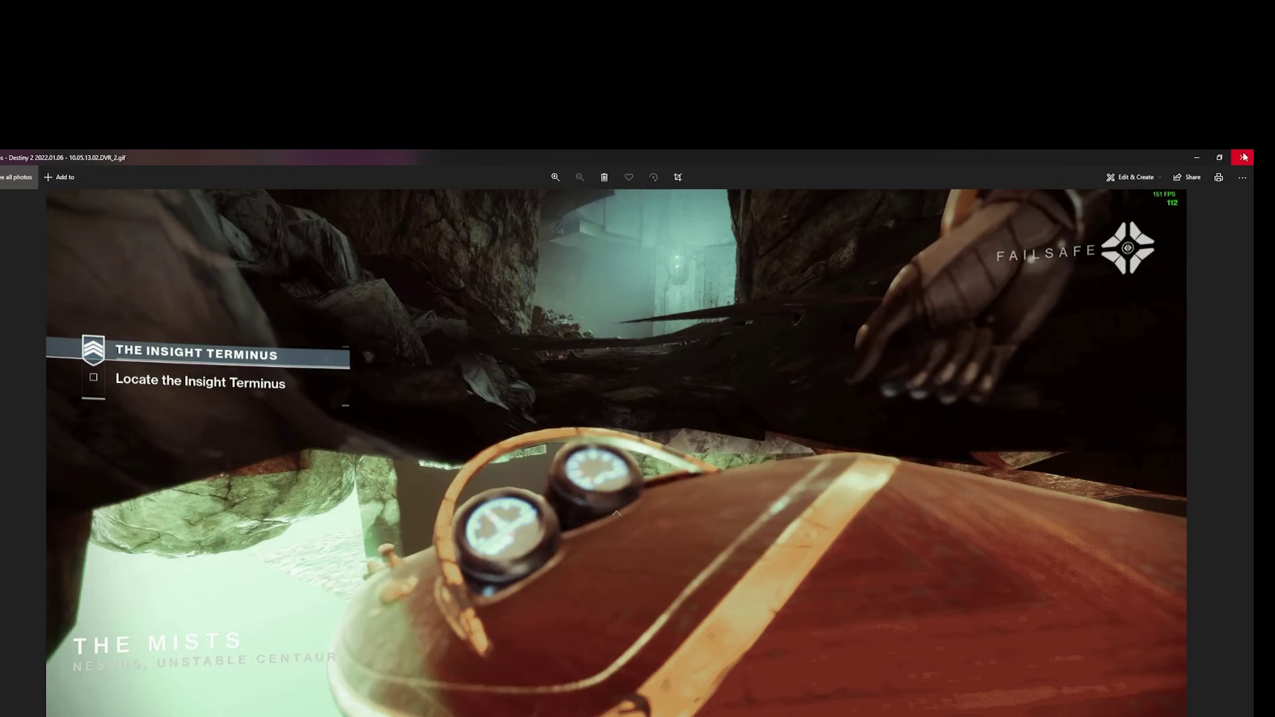
key("alt+F4")
double_click(287, 387)
Close the Photos viewer and minimise File Explorer
left_click(1242, 157)
left_click(671, 251)
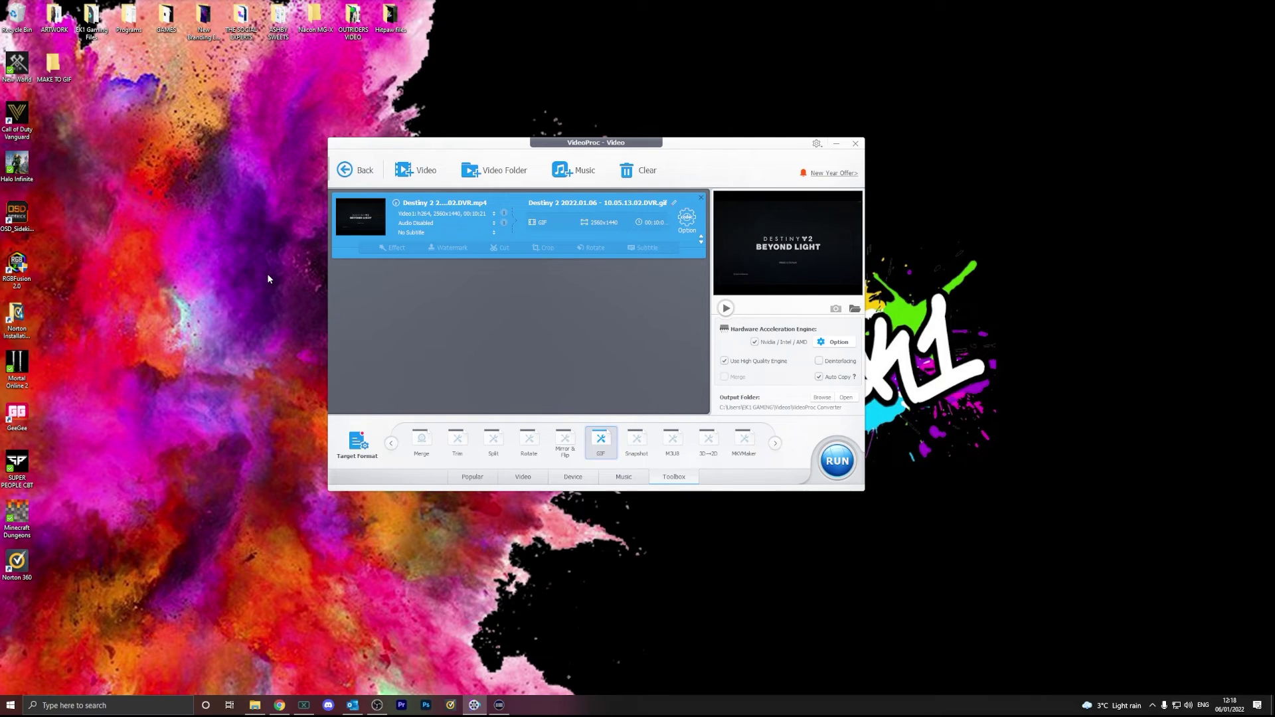